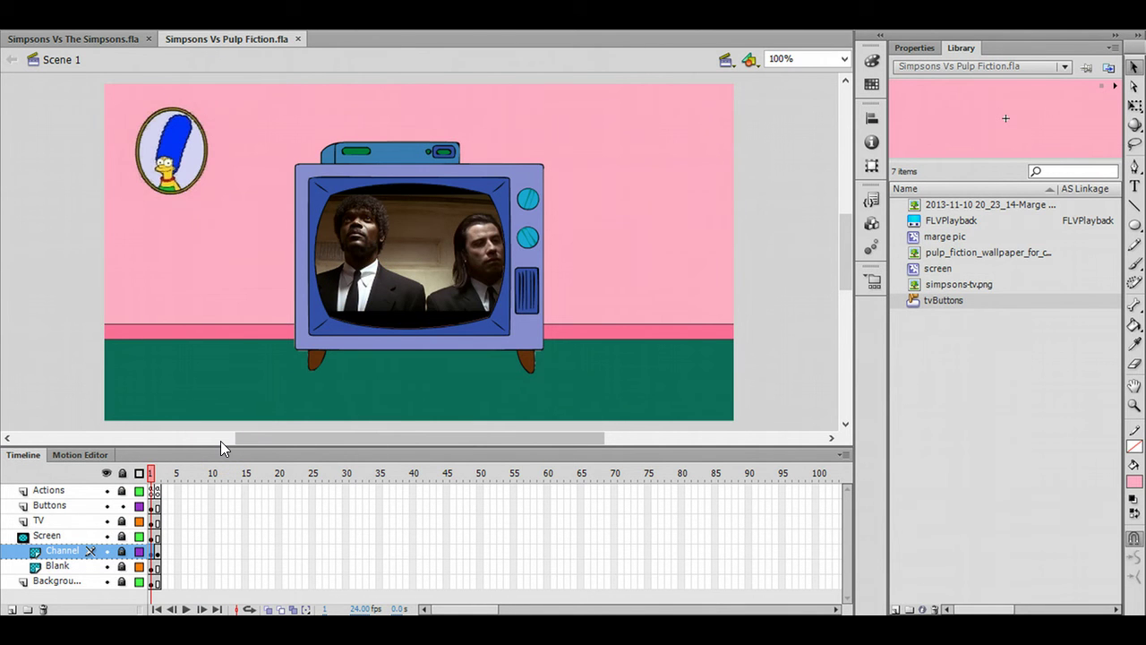
Step: Switch to File Explorer's TV Scene folder and select Simpsons.flv
key(alt+Tab)
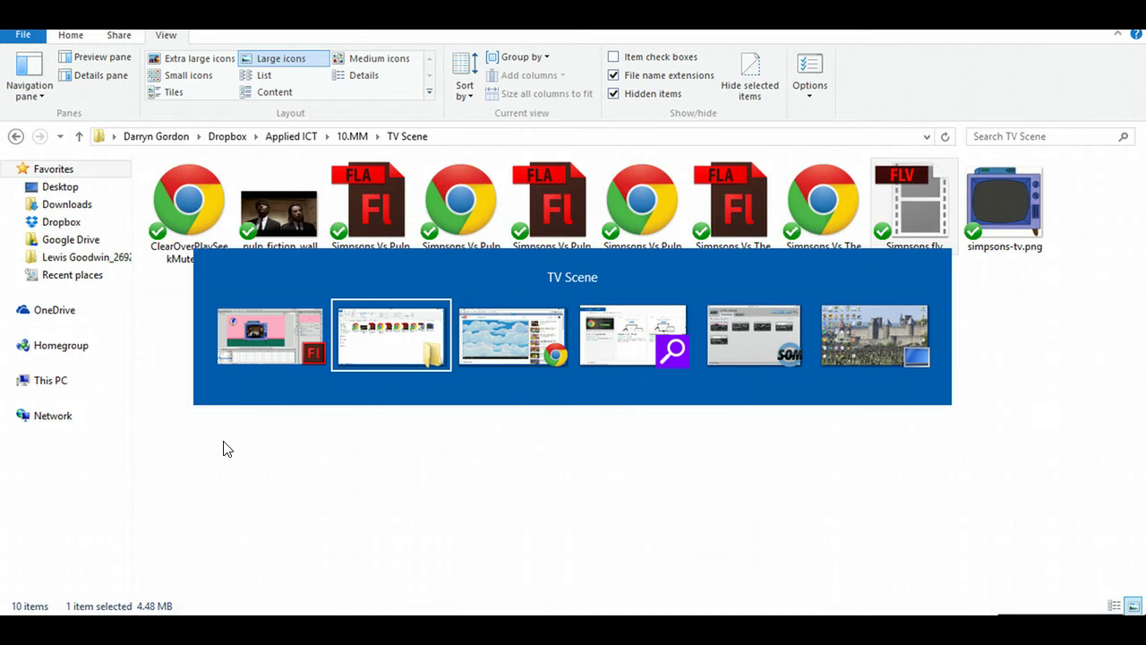
click(893, 363)
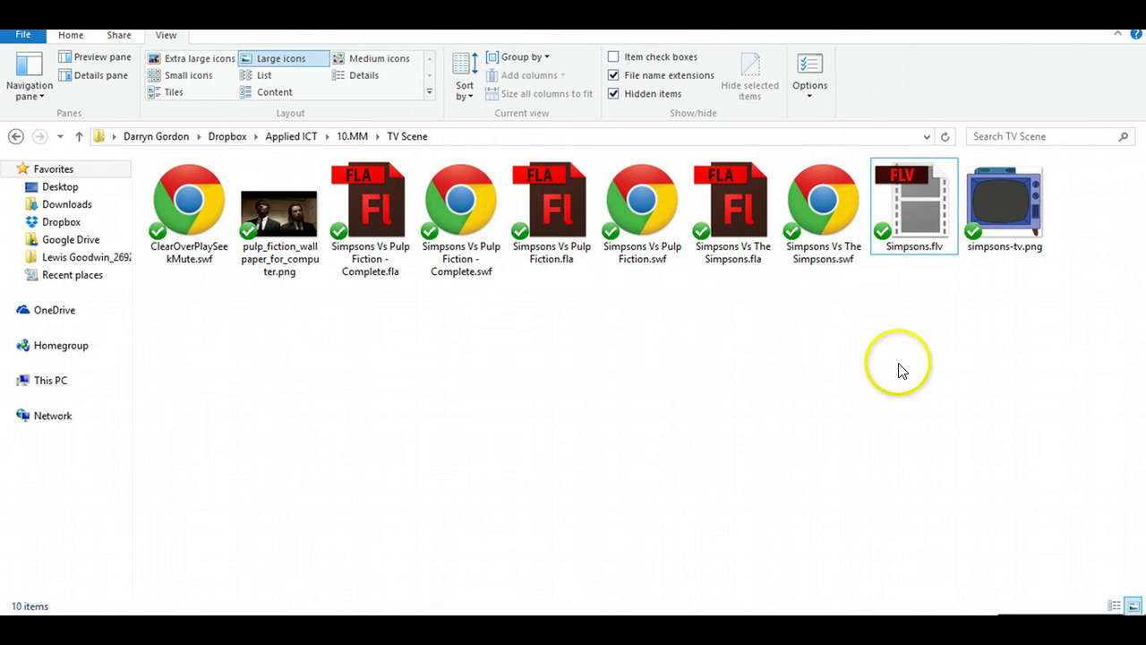
click(921, 198)
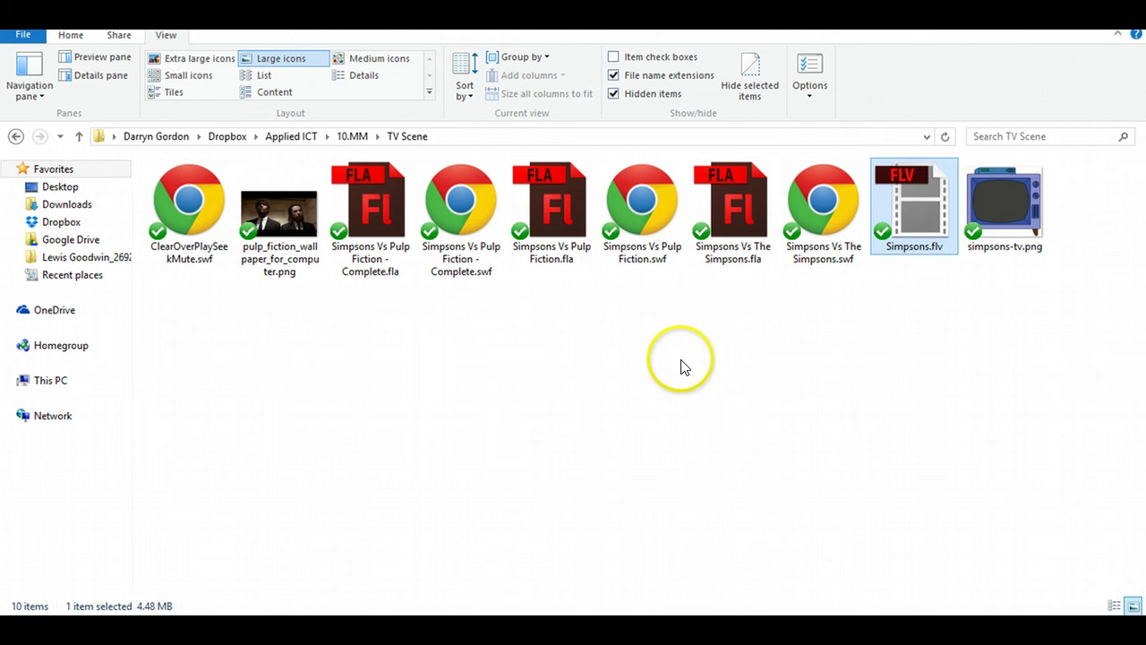
Step: Bring the Simpsons YouTube page forward in Chrome and start the intro playing
key(alt+Tab)
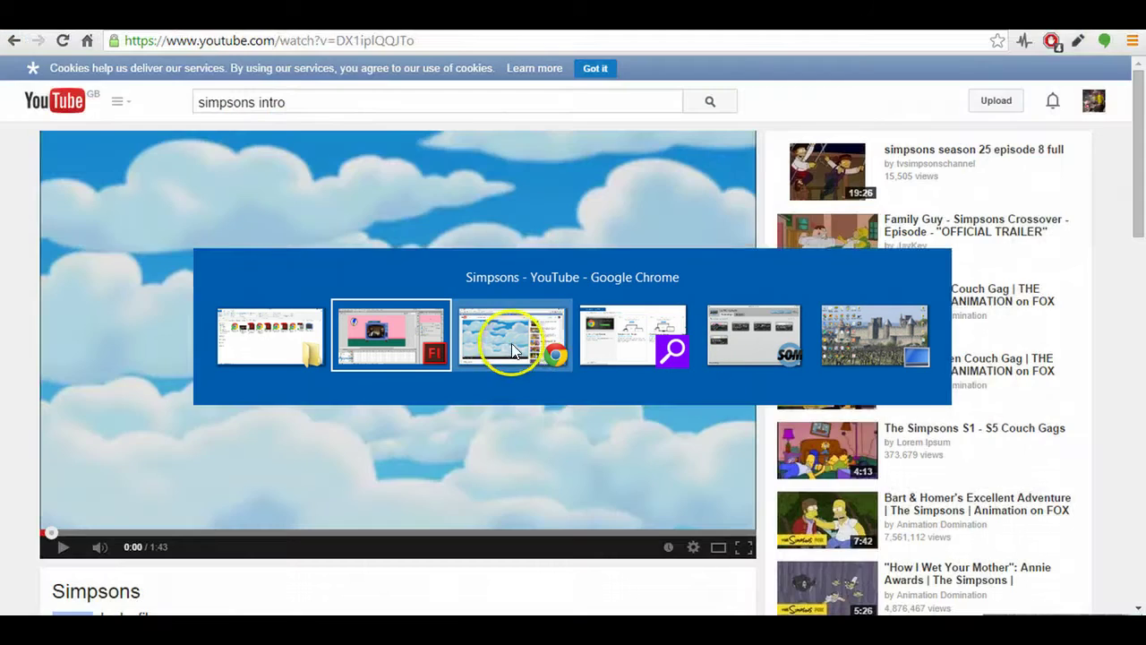
key(alt+Tab)
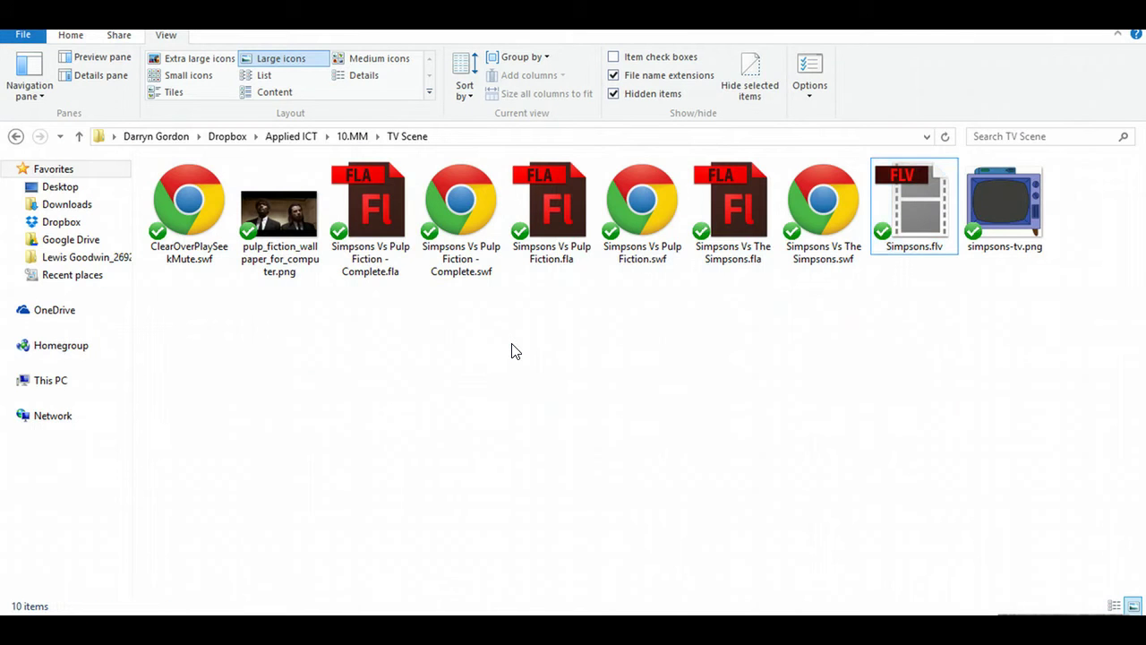
key(alt+Tab)
click(514, 351)
click(281, 111)
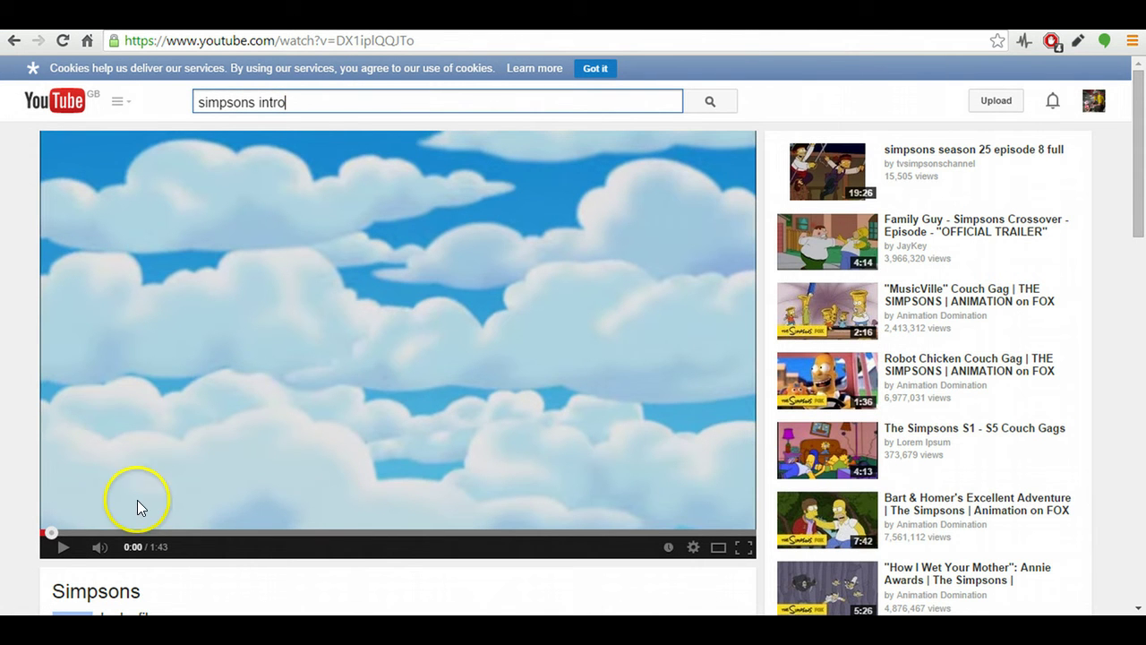
click(61, 546)
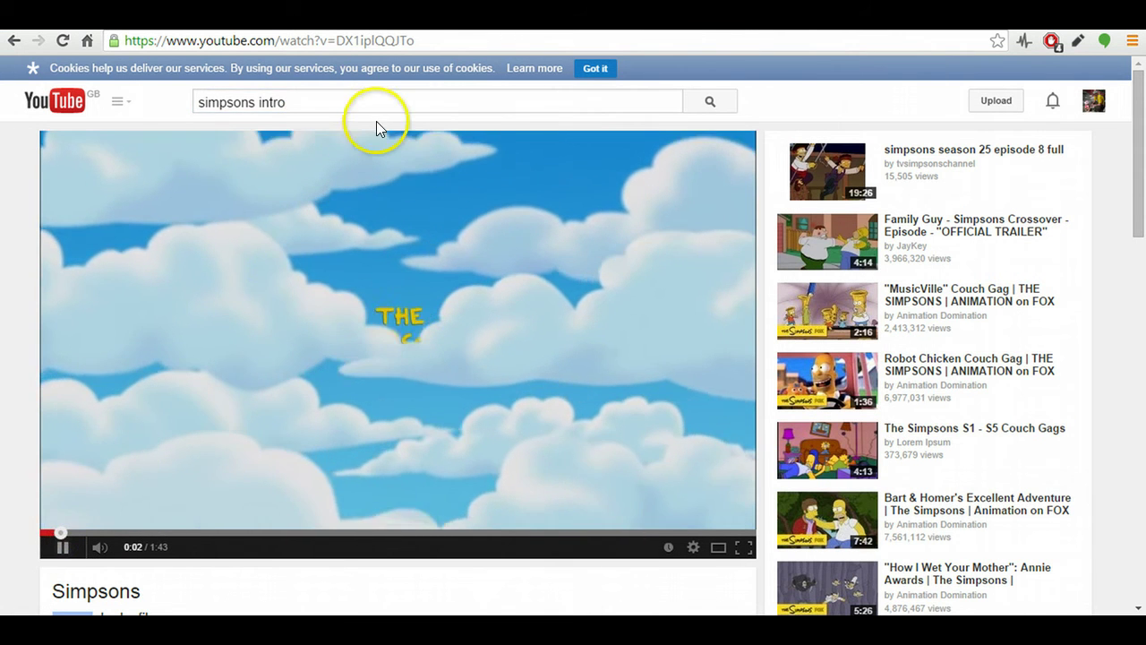
Step: Pause the video at 0:07 and select its full web address
click(401, 46)
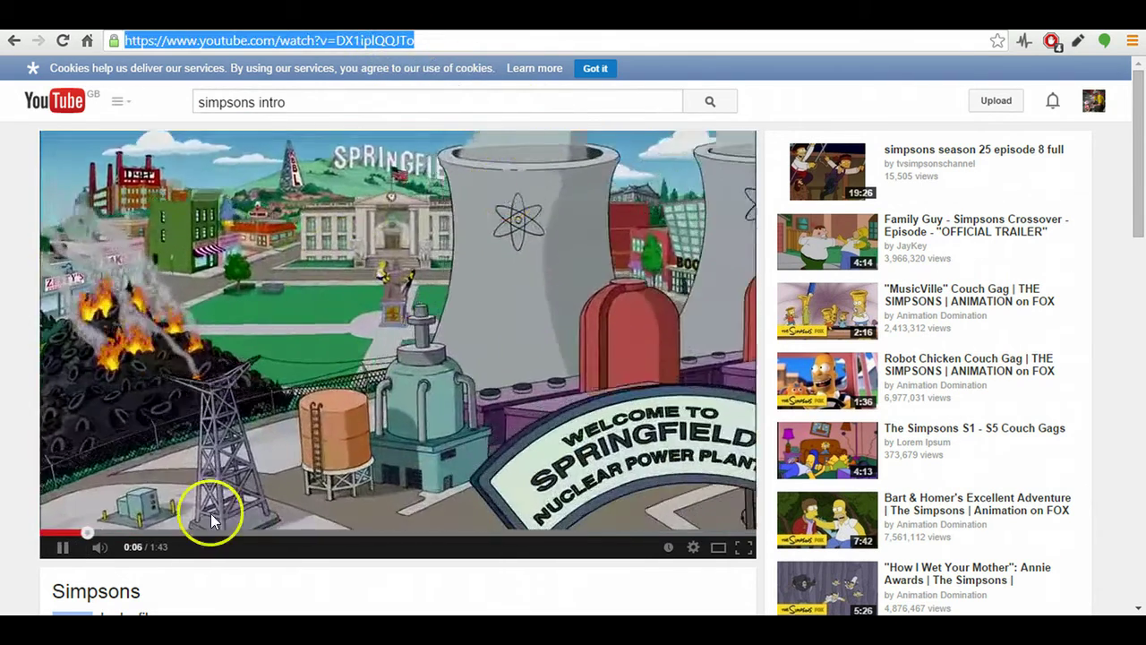
click(61, 545)
click(227, 42)
key(ctrl+c)
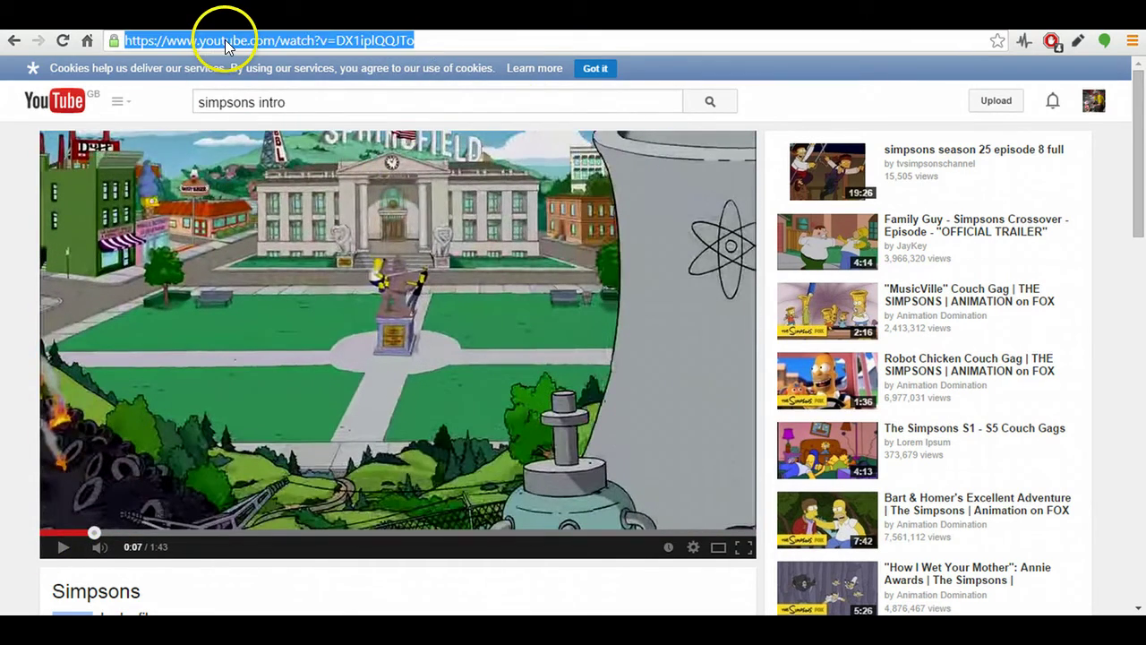
Step: Search Google for keepvid, open keepvid.com, and paste the YouTube URL to fetch download links
text(keepvid)
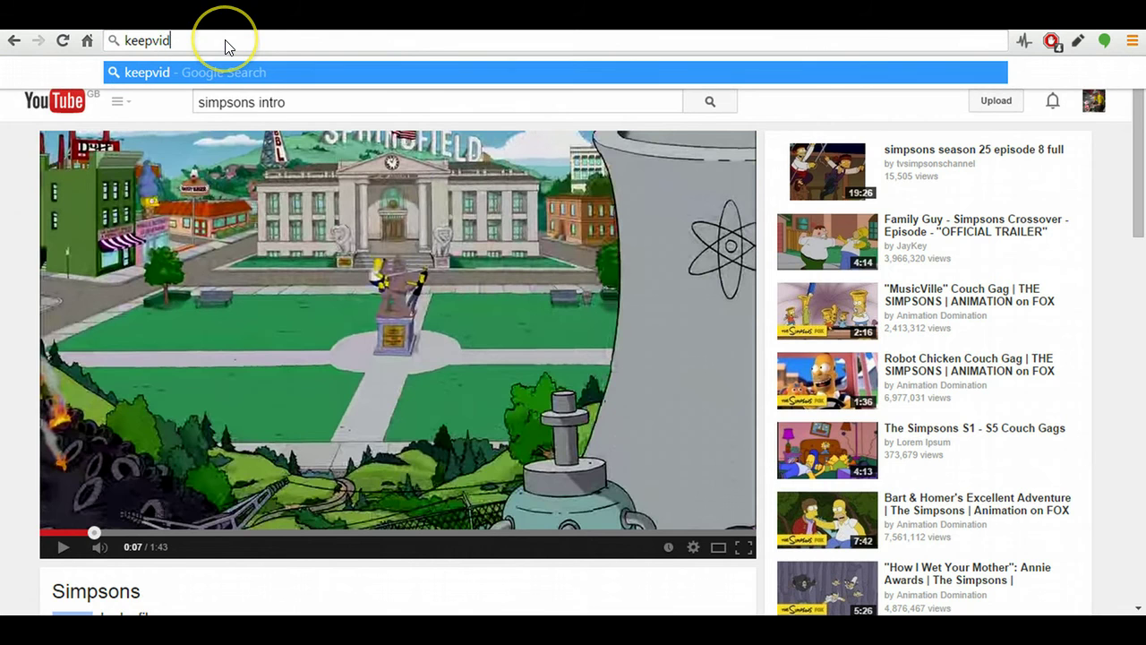
key(Return)
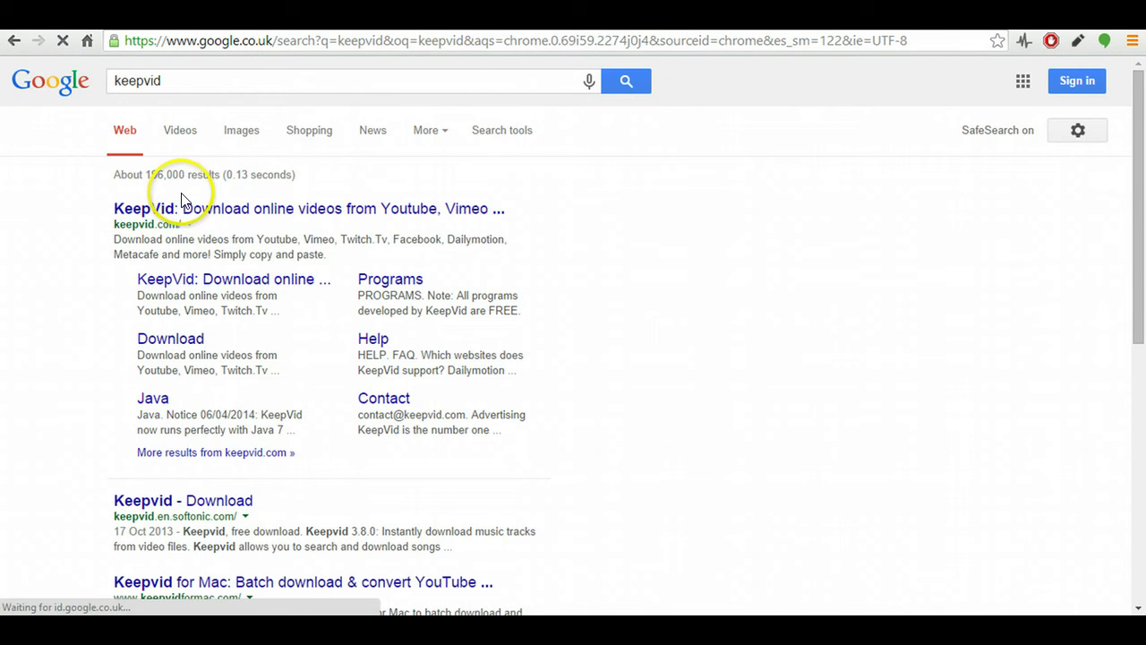
click(204, 210)
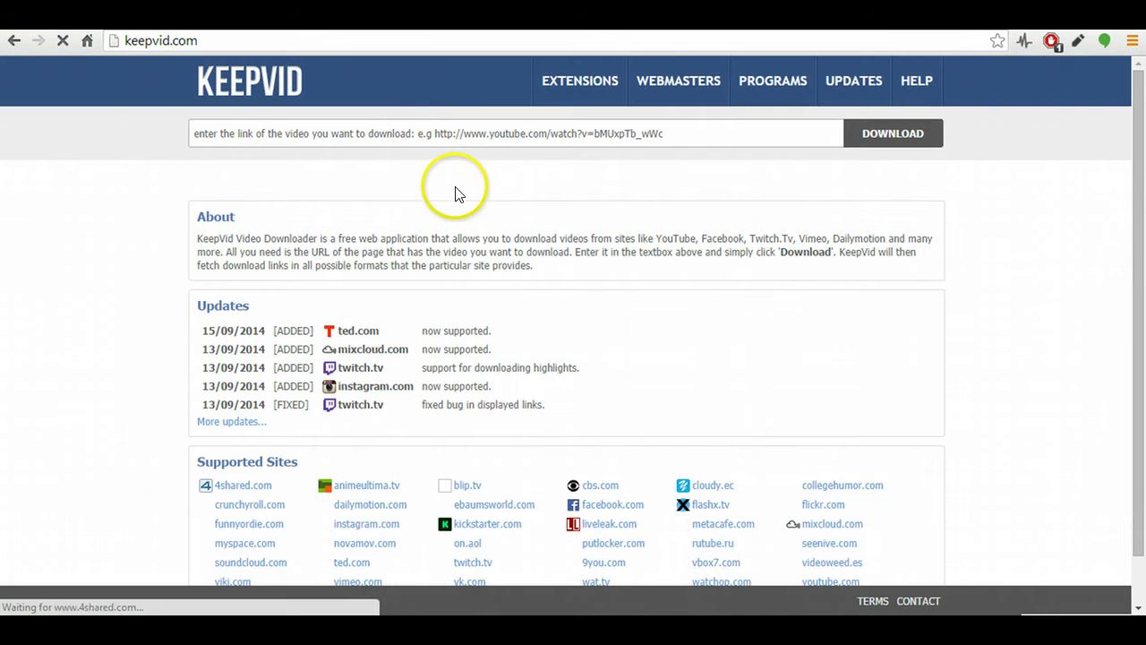
click(385, 135)
key(ctrl+v)
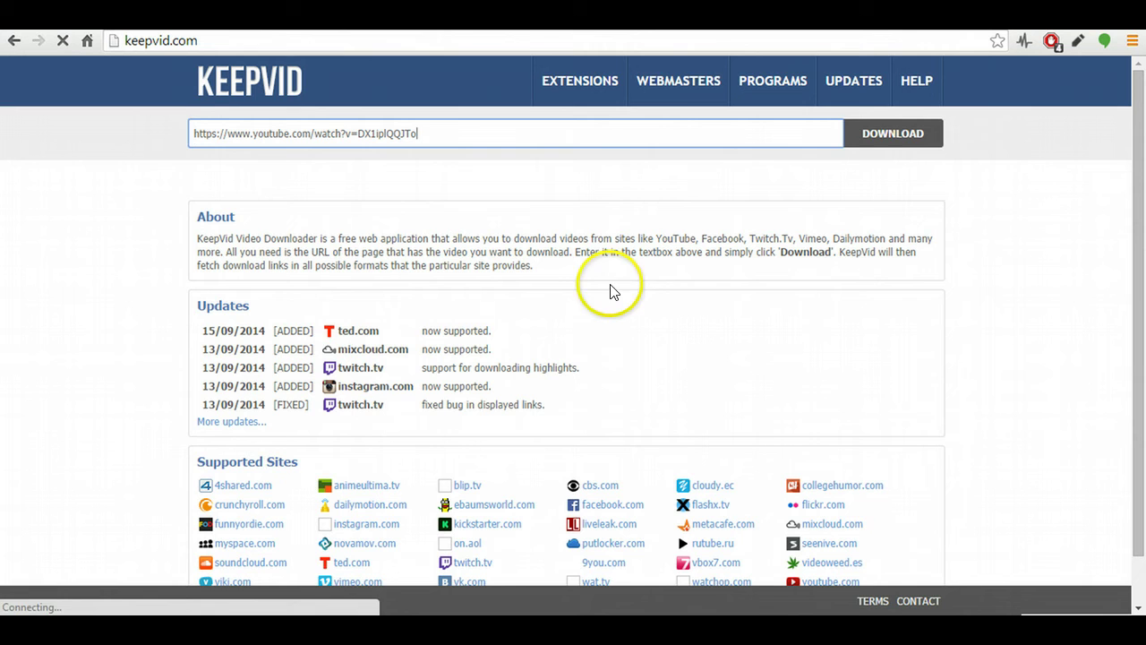
click(896, 134)
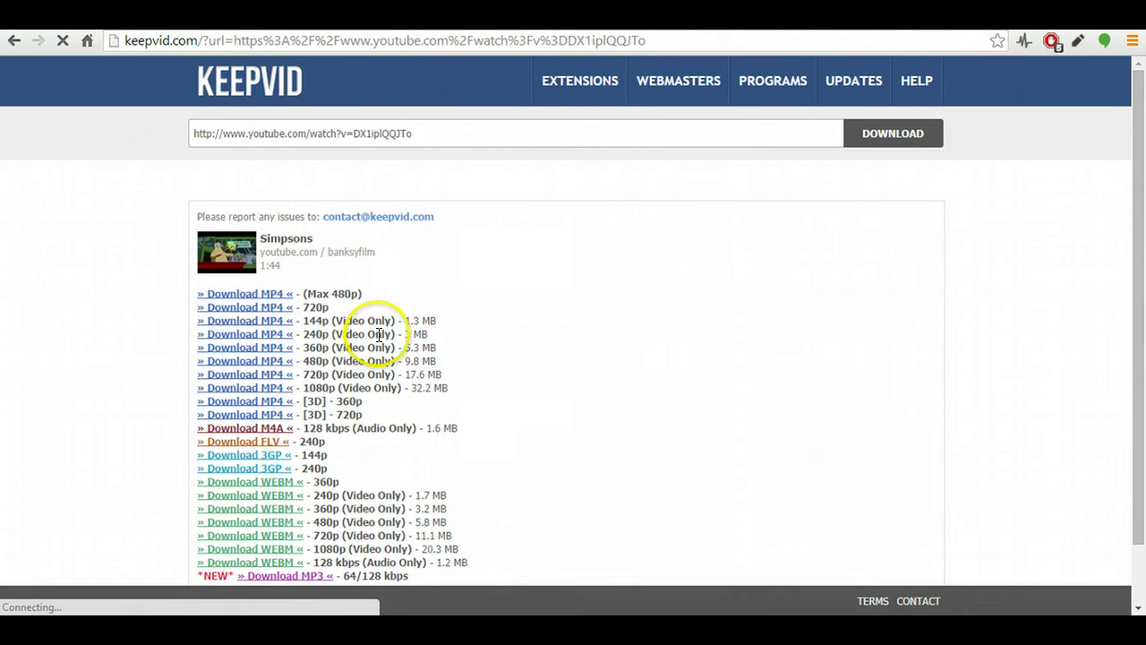
Step: Download the Simpsons video in the FLV 240p format
drag(326, 442, 211, 446)
click(359, 445)
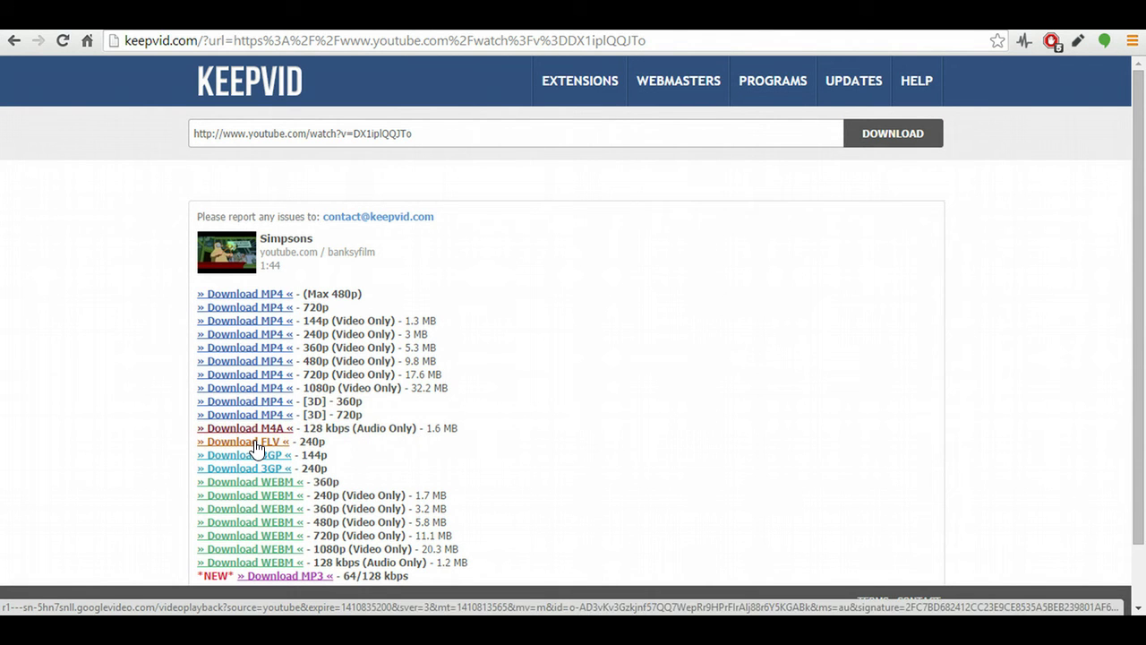
click(261, 448)
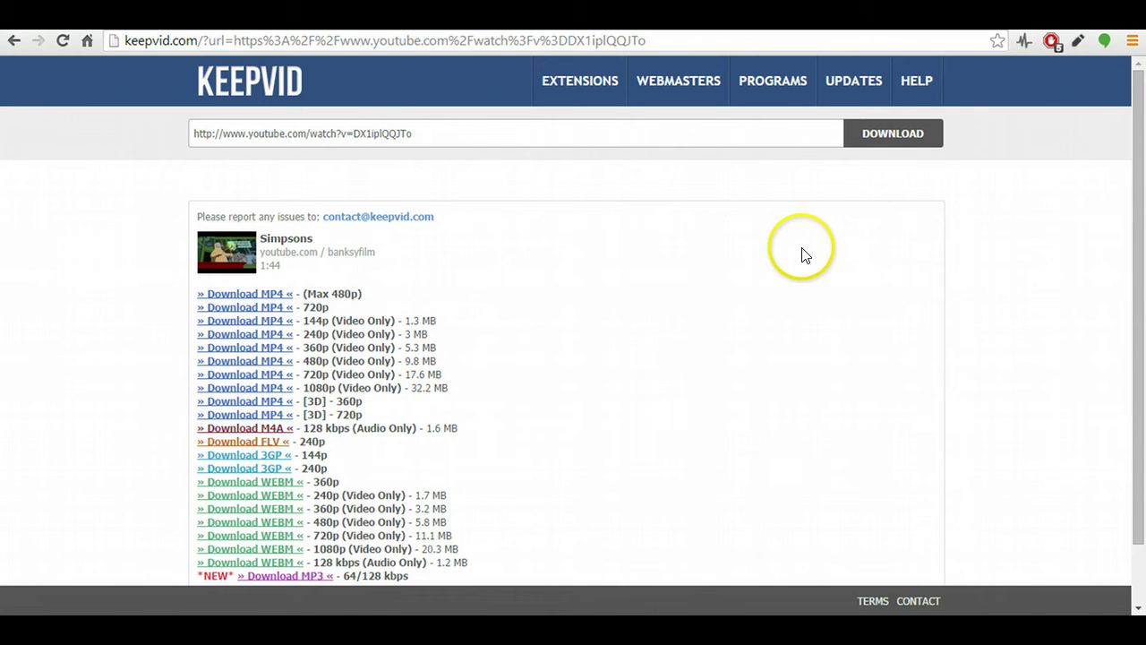
key(alt+Tab)
key(alt+Tab)
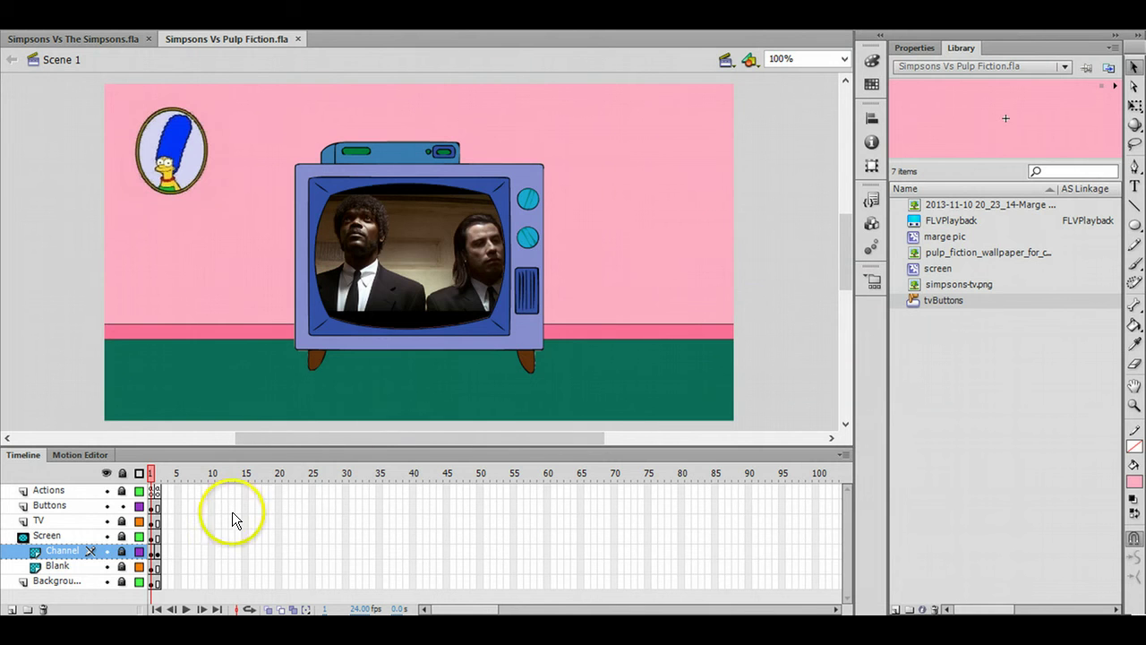
Step: Unlock the Channel layer at frame 2 and delete the old video object beside the TV
click(158, 552)
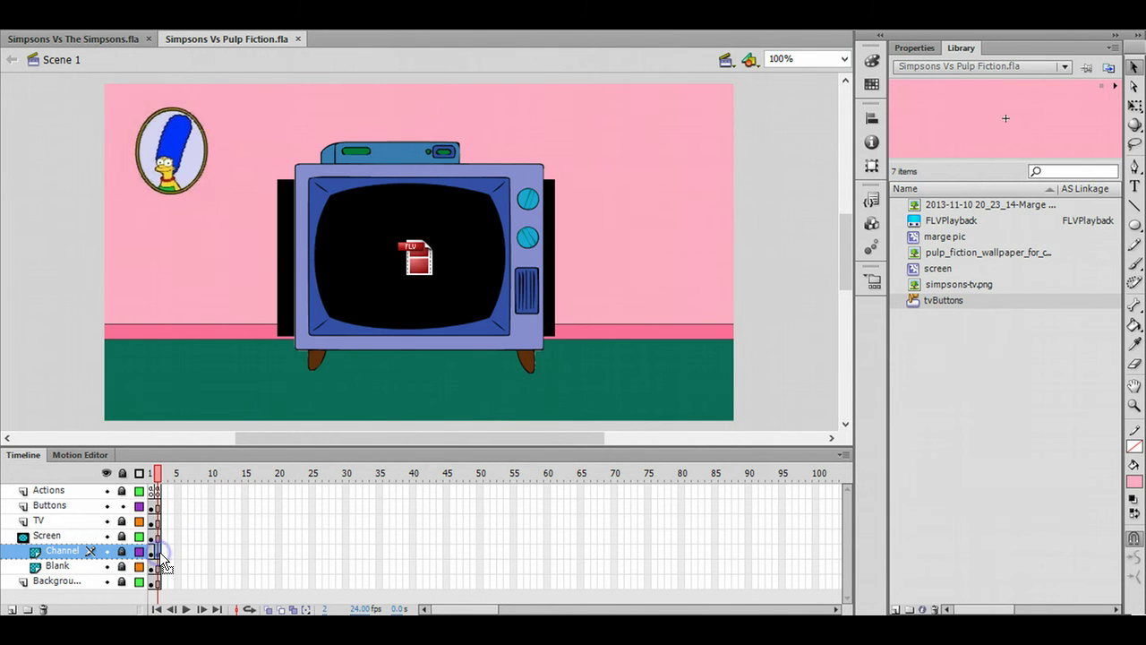
click(282, 300)
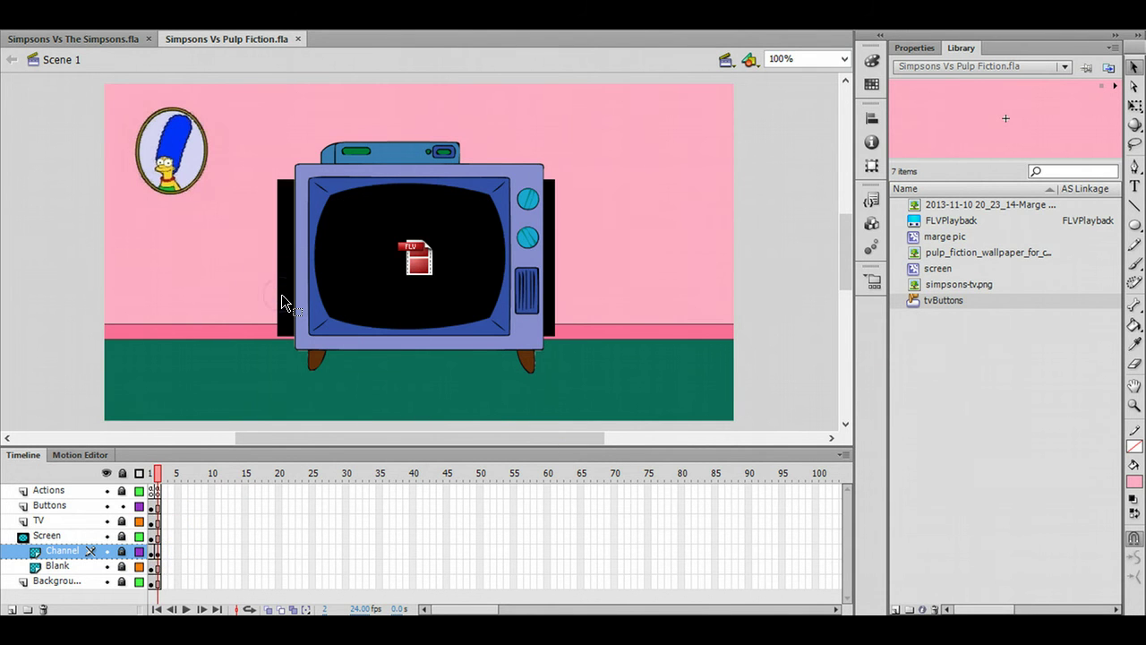
click(123, 552)
click(285, 295)
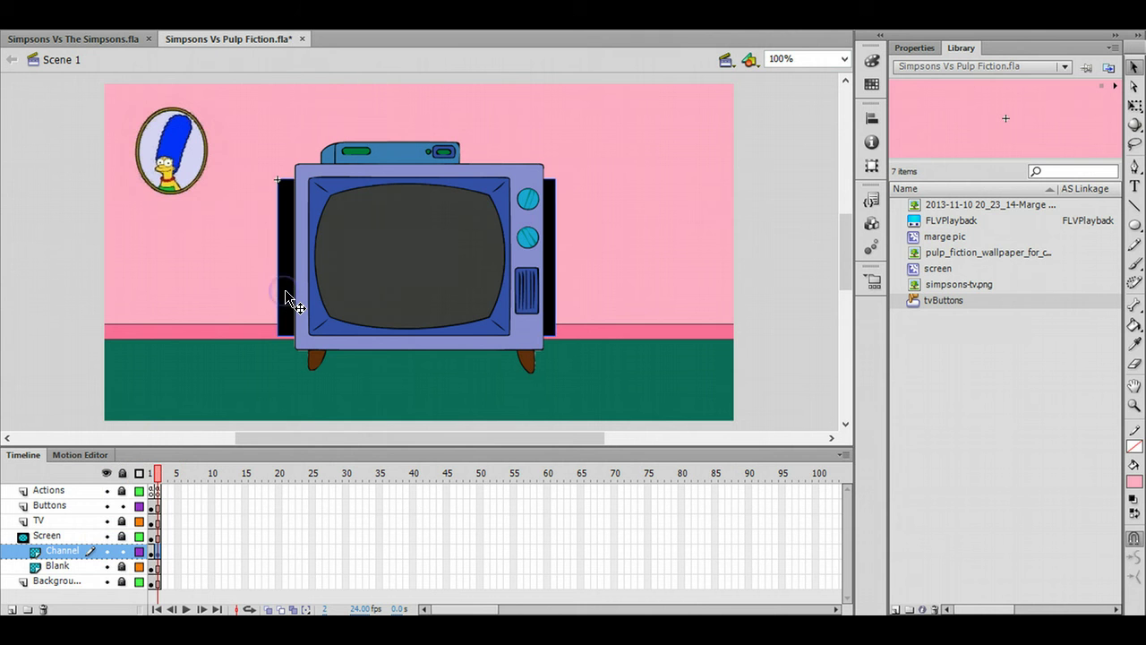
key(Delete)
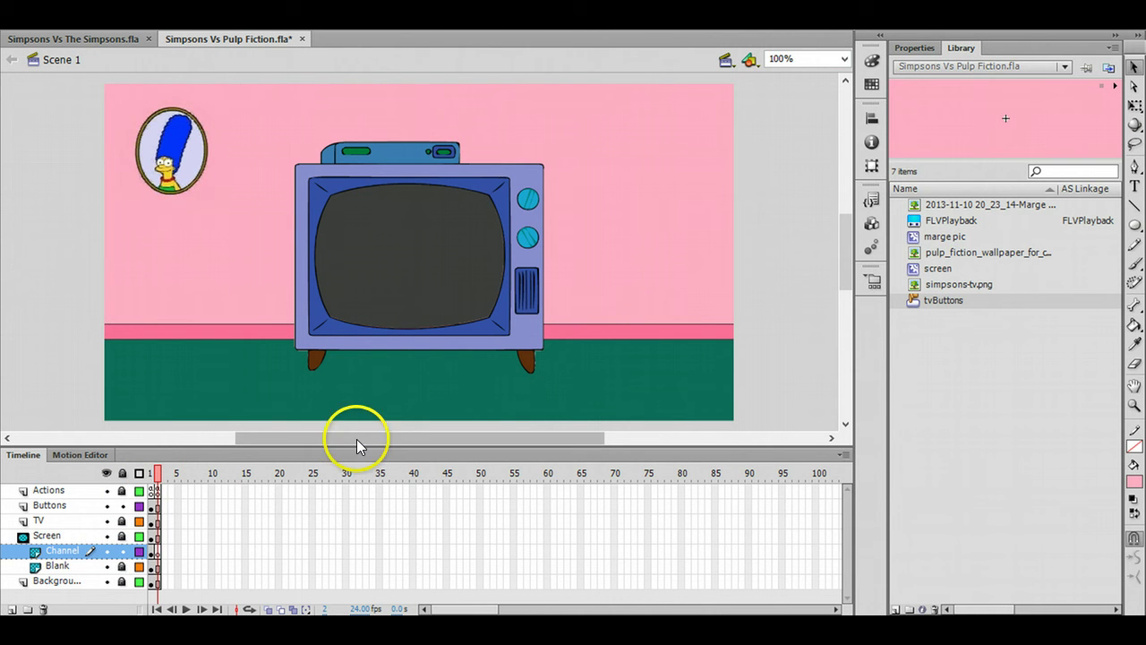
click(45, 20)
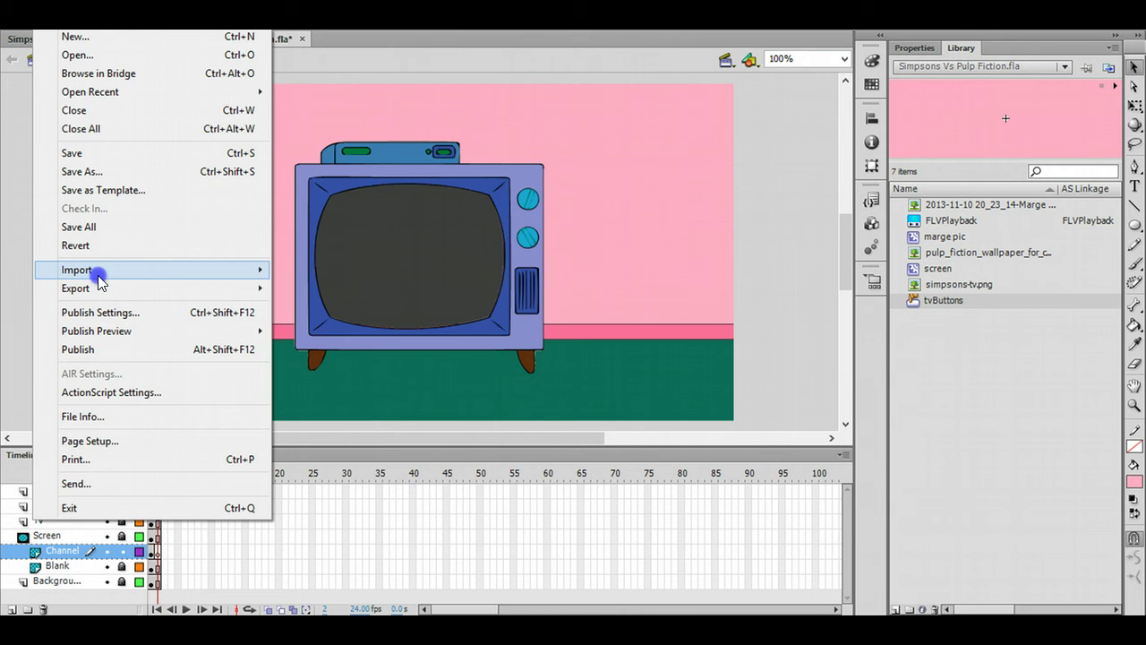
Step: Import Simpsons.flv through the Import Video wizard with Skin set to None
mouse_move(79, 268)
click(347, 327)
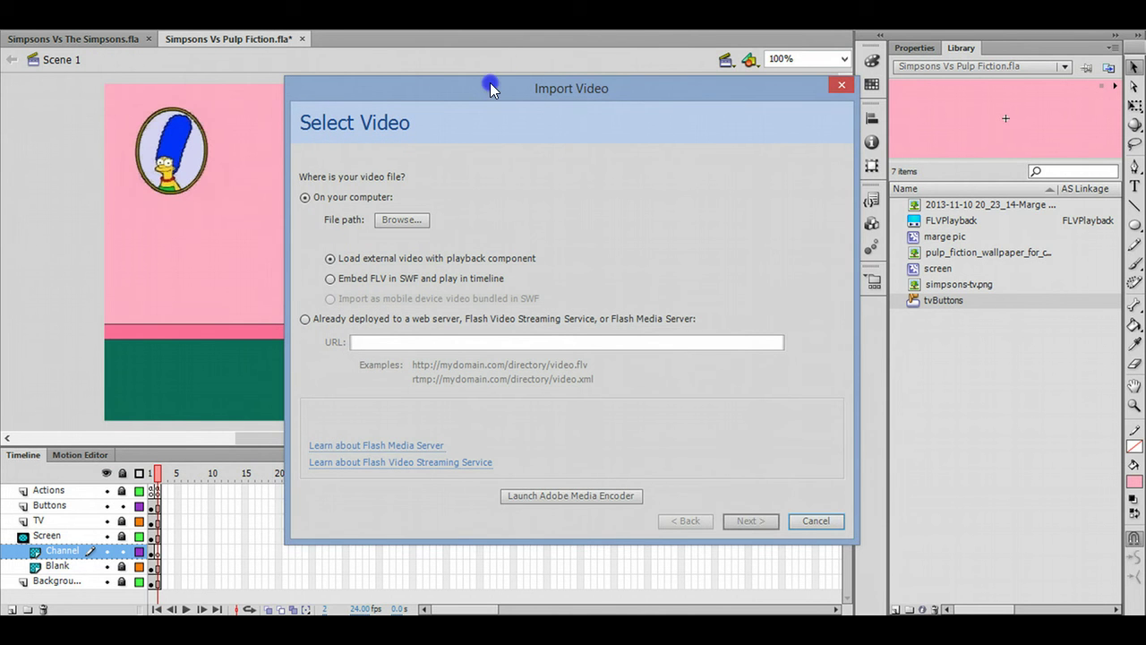
drag(490, 83, 413, 79)
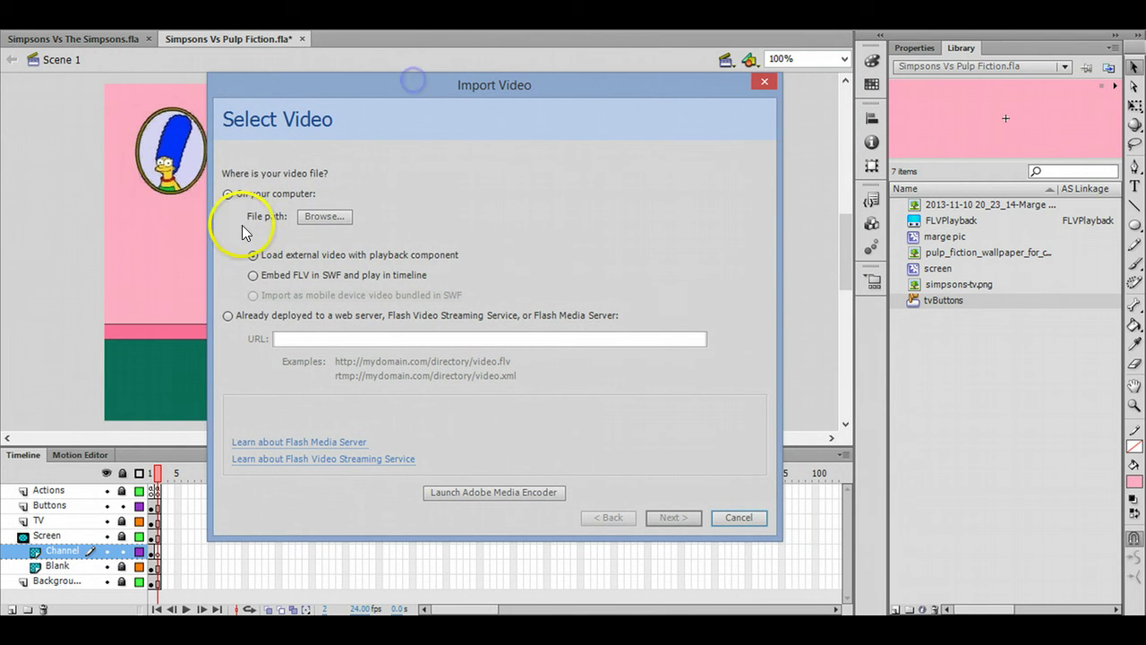
click(322, 217)
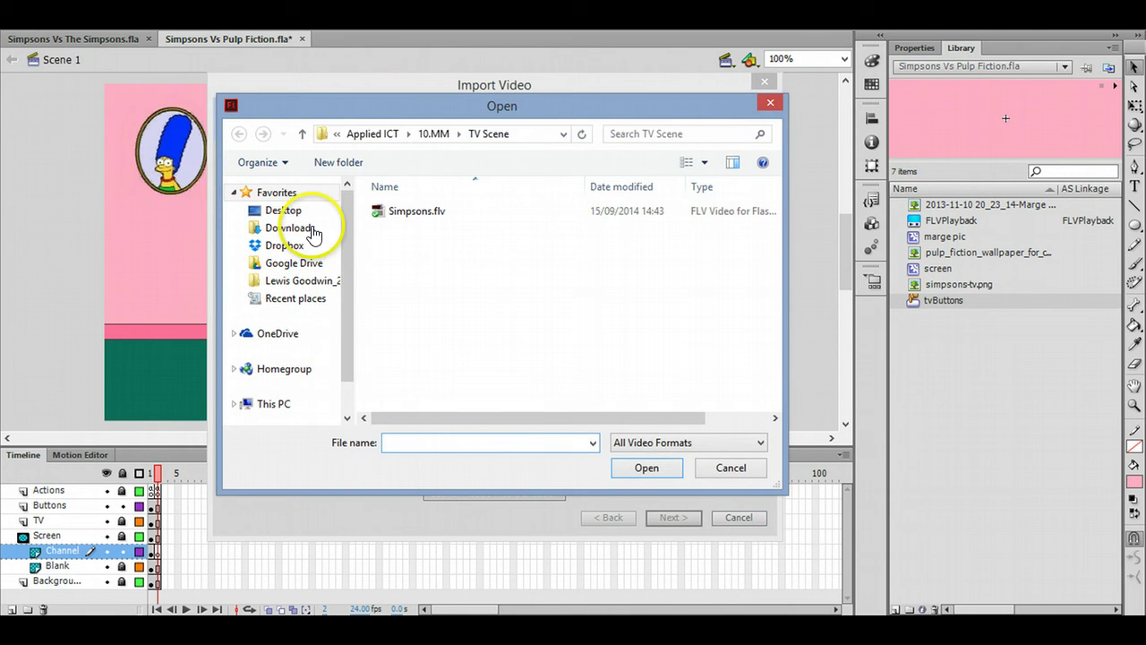
click(425, 217)
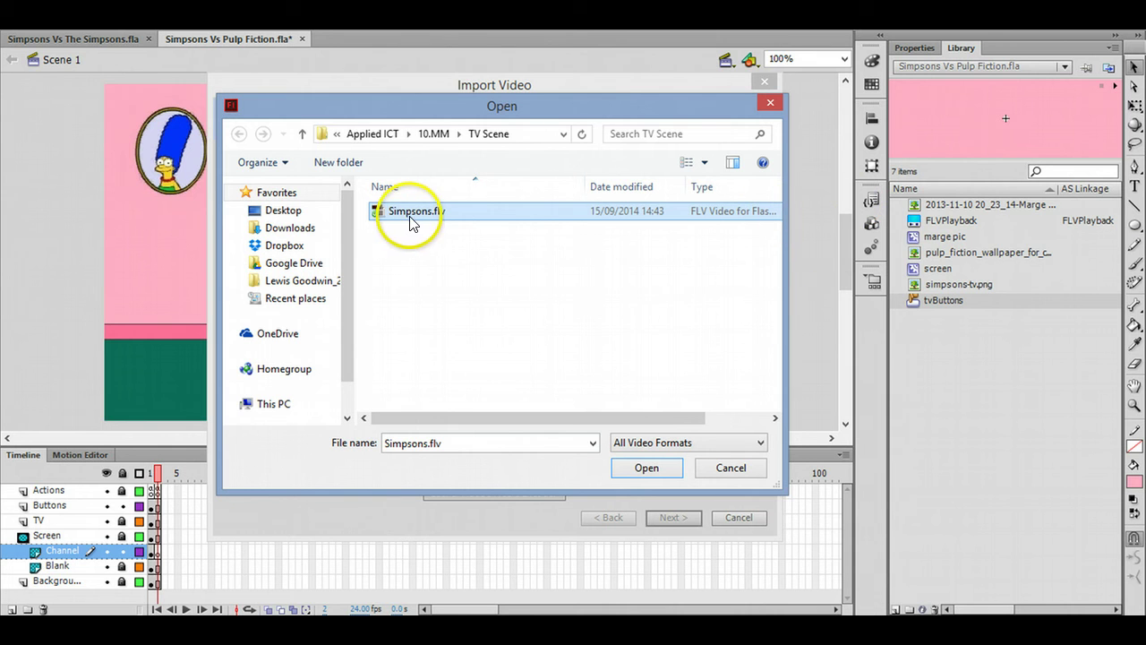
click(649, 469)
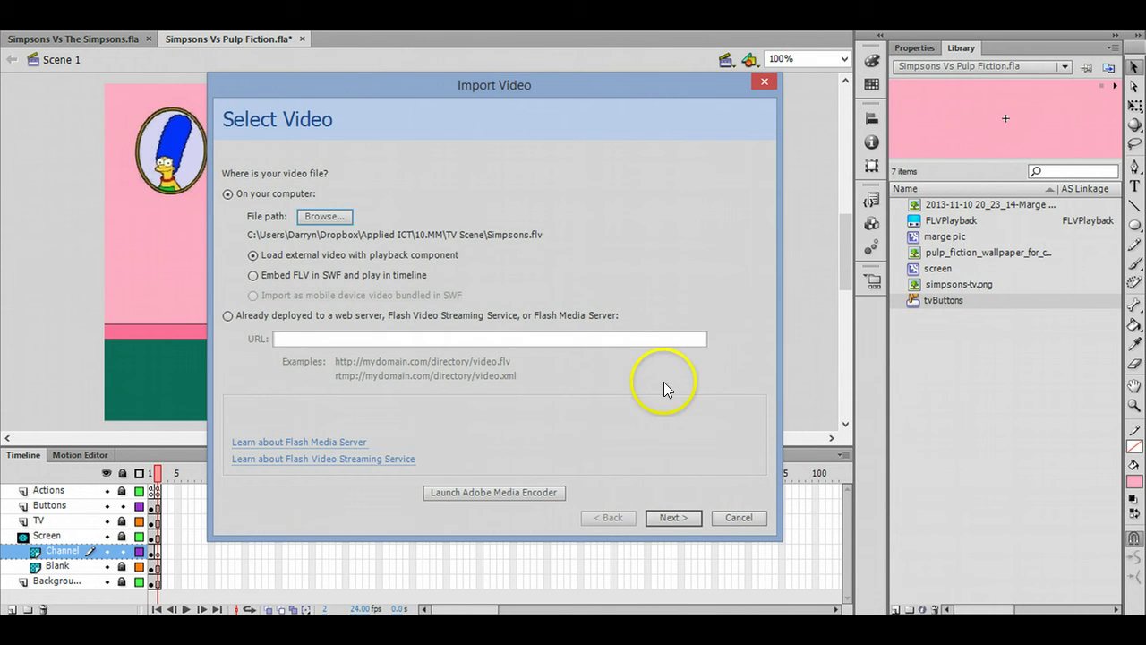
click(687, 519)
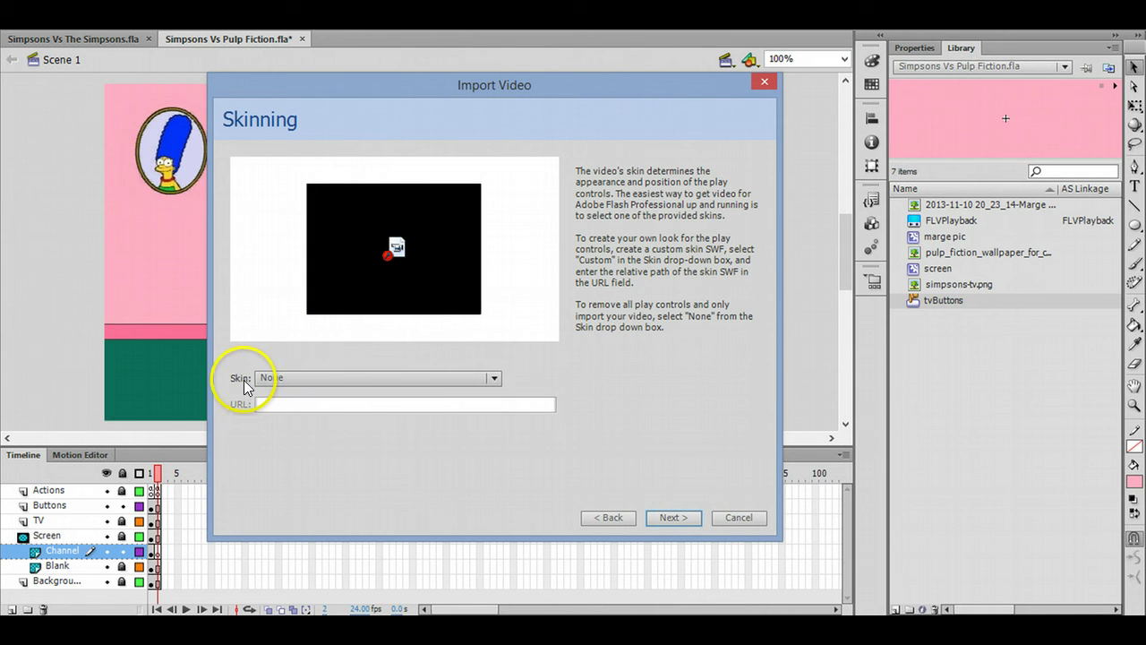
click(673, 518)
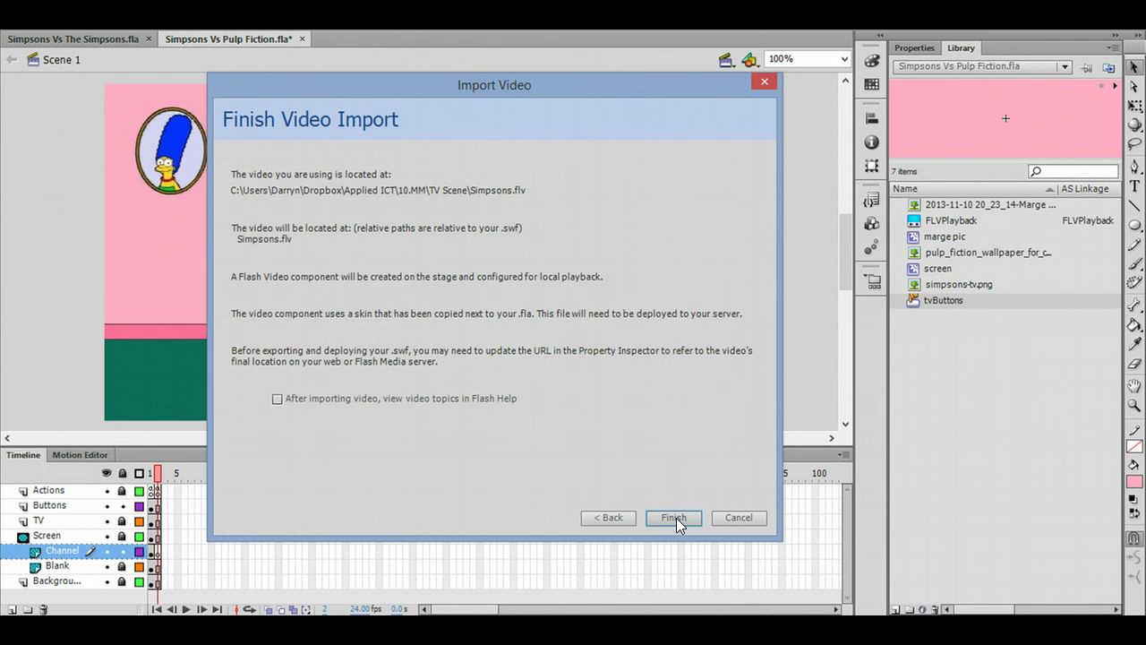
click(676, 517)
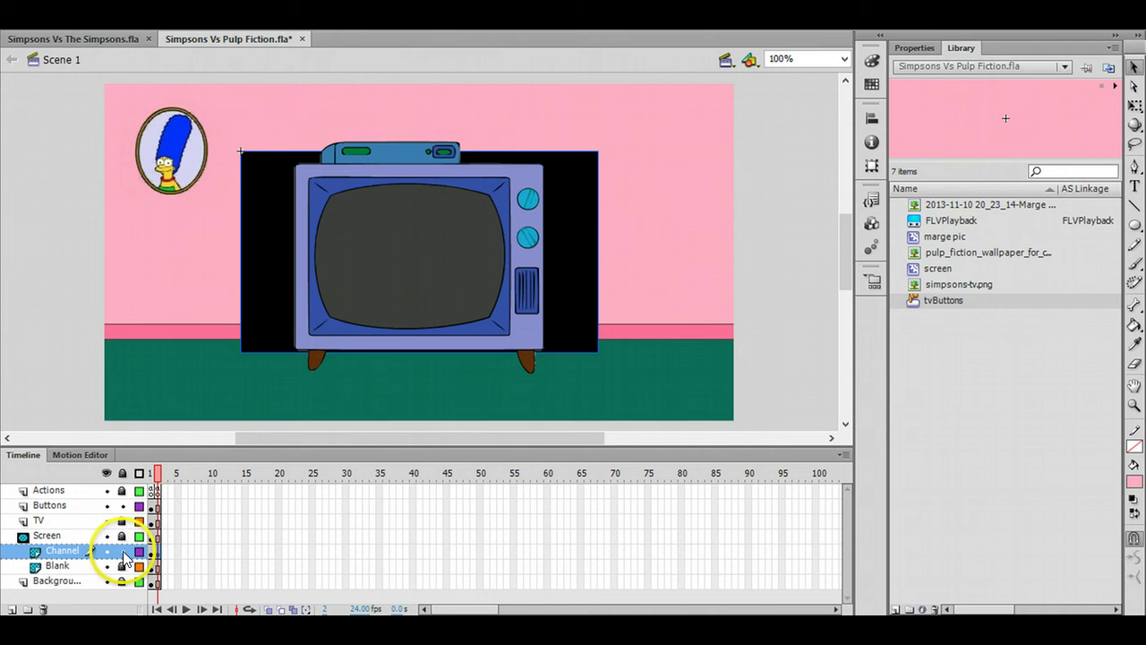
Step: Scale the video component with Free Transform to the TV screen and nudge it right
click(570, 255)
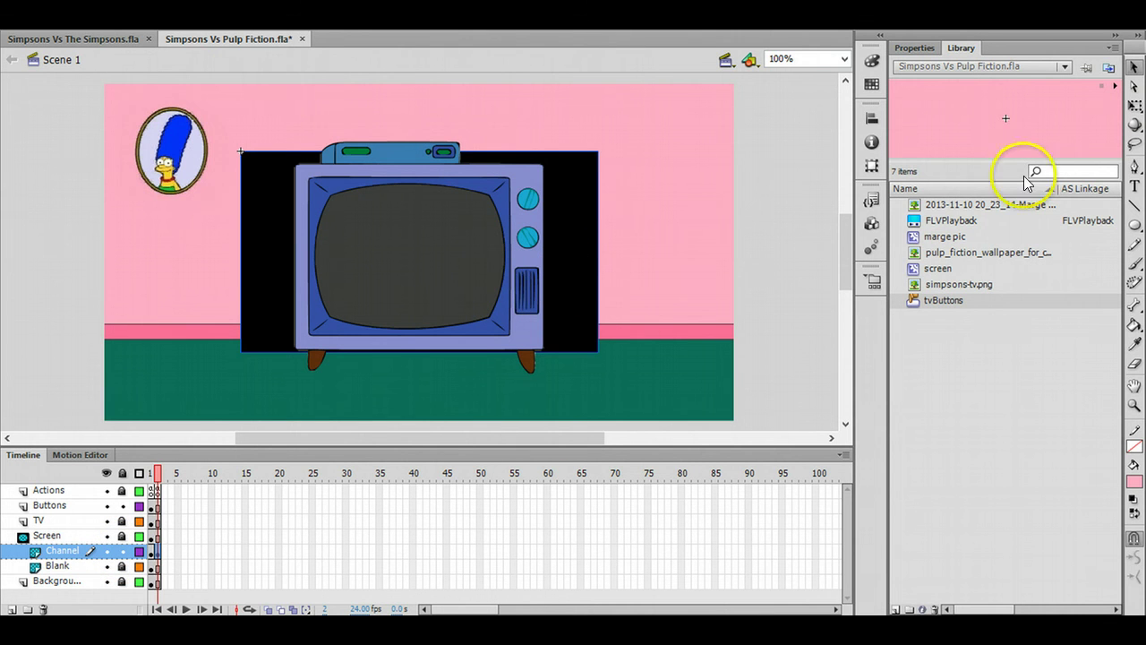
click(1135, 107)
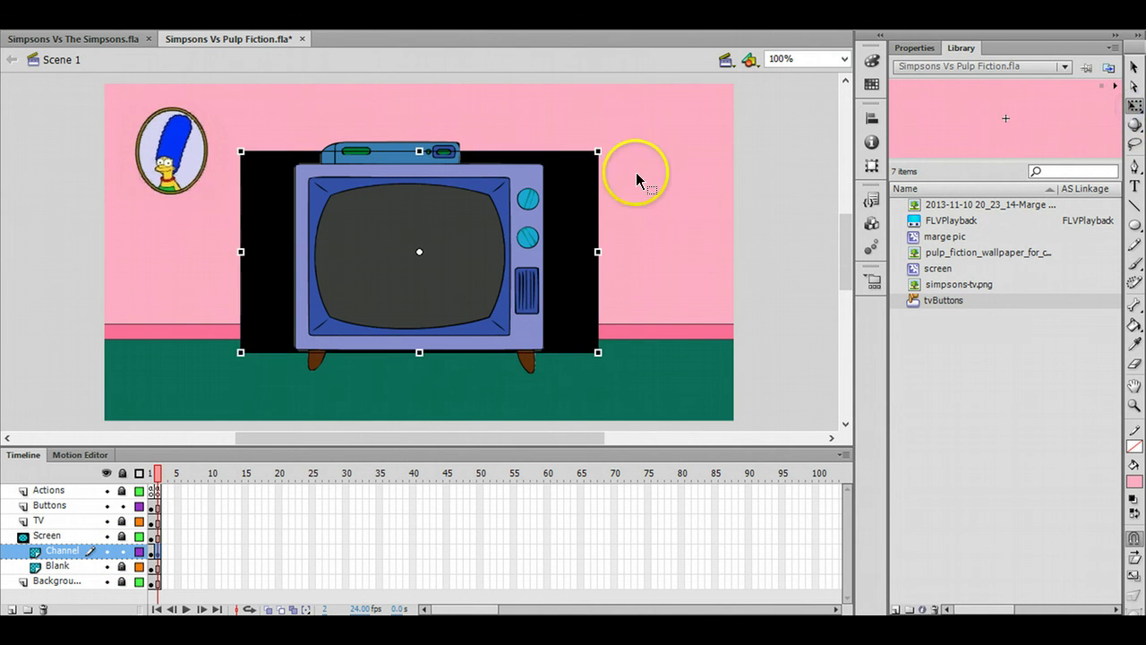
drag(598, 154, 555, 174)
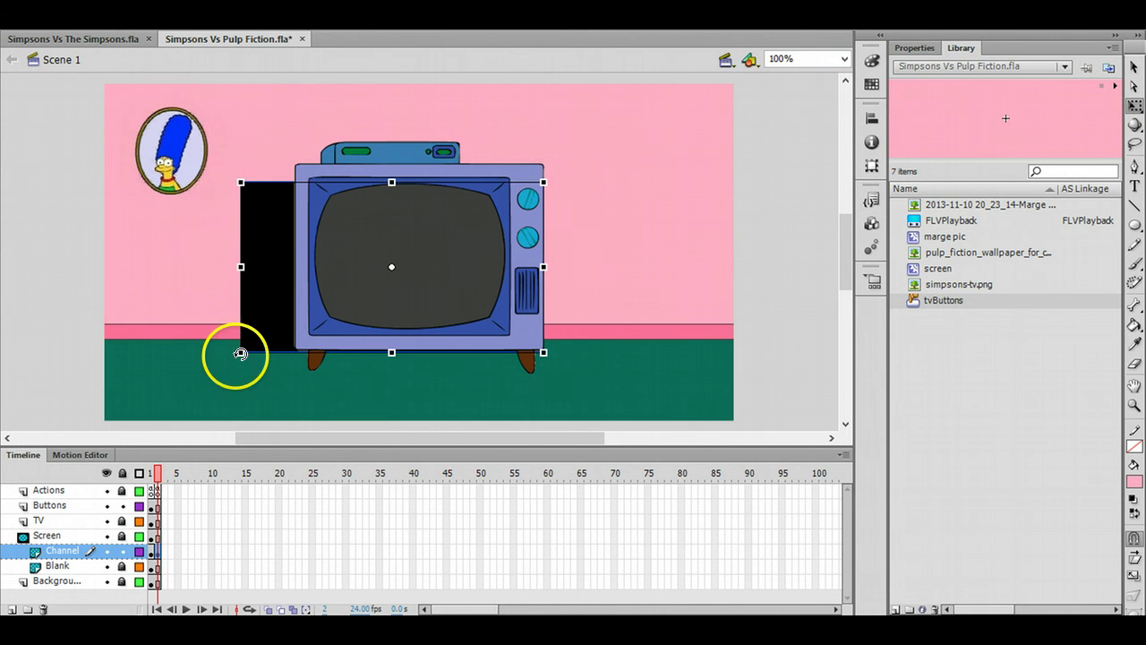
drag(239, 352, 279, 333)
key(Right)
key(Right)
key(Right)
key(Right)
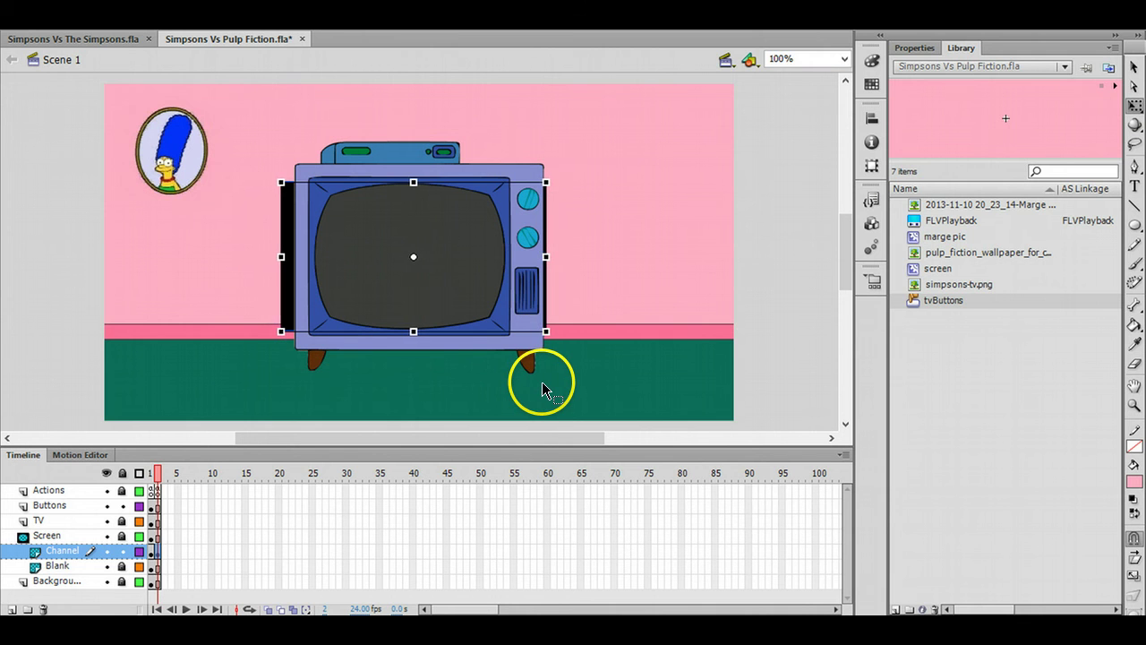
key(Right)
key(Right)
key(Right)
key(Right)
key(Right)
key(Right)
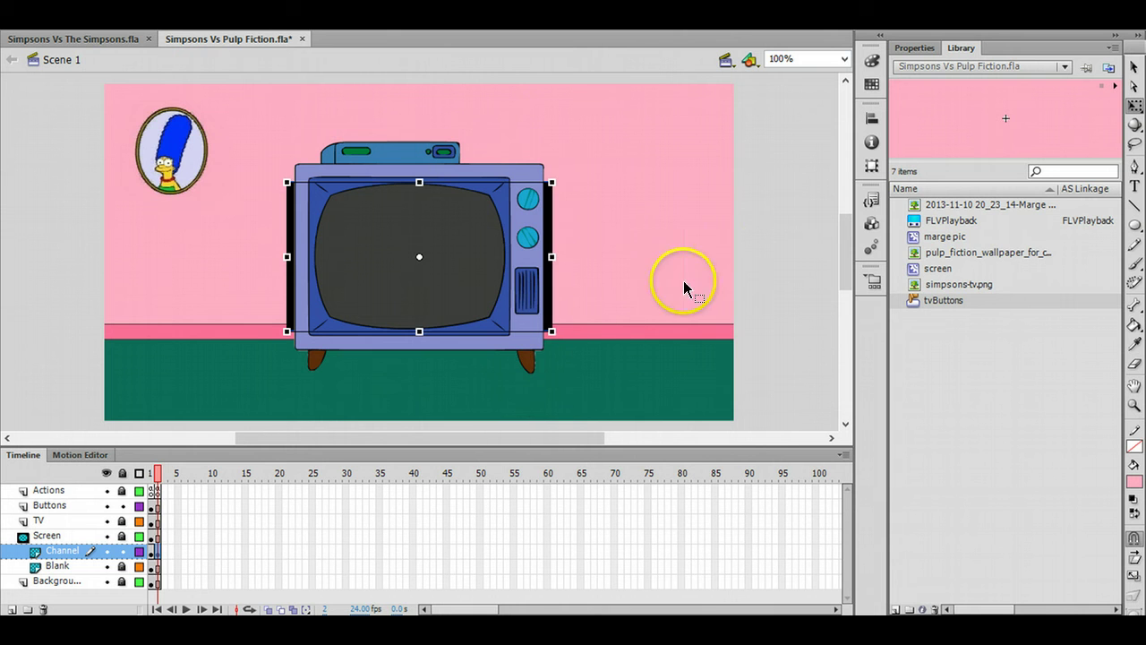
click(767, 257)
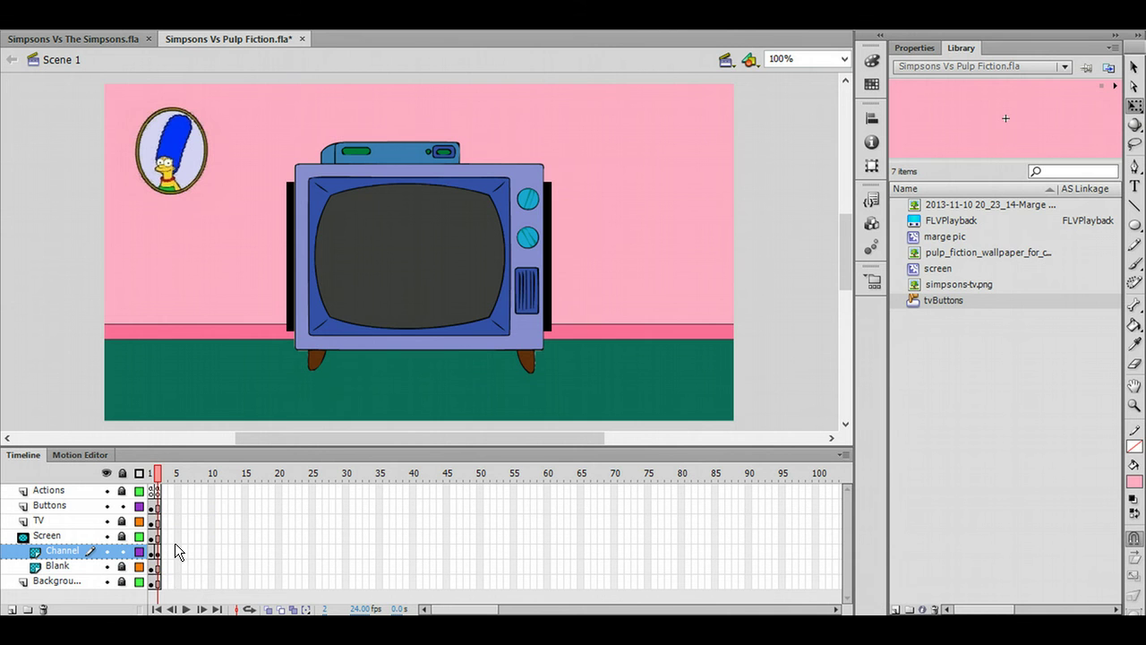
Step: Test the movie with Ctrl+Enter and switch the TV's channel to the Simpsons intro
key(ctrl+Return)
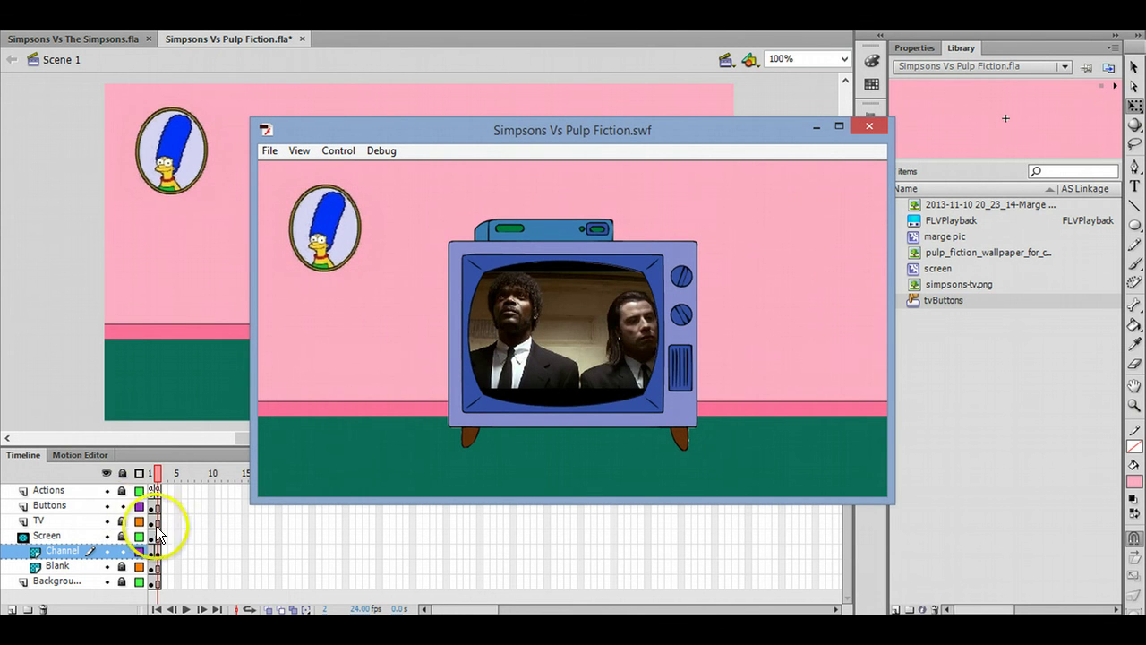
click(681, 315)
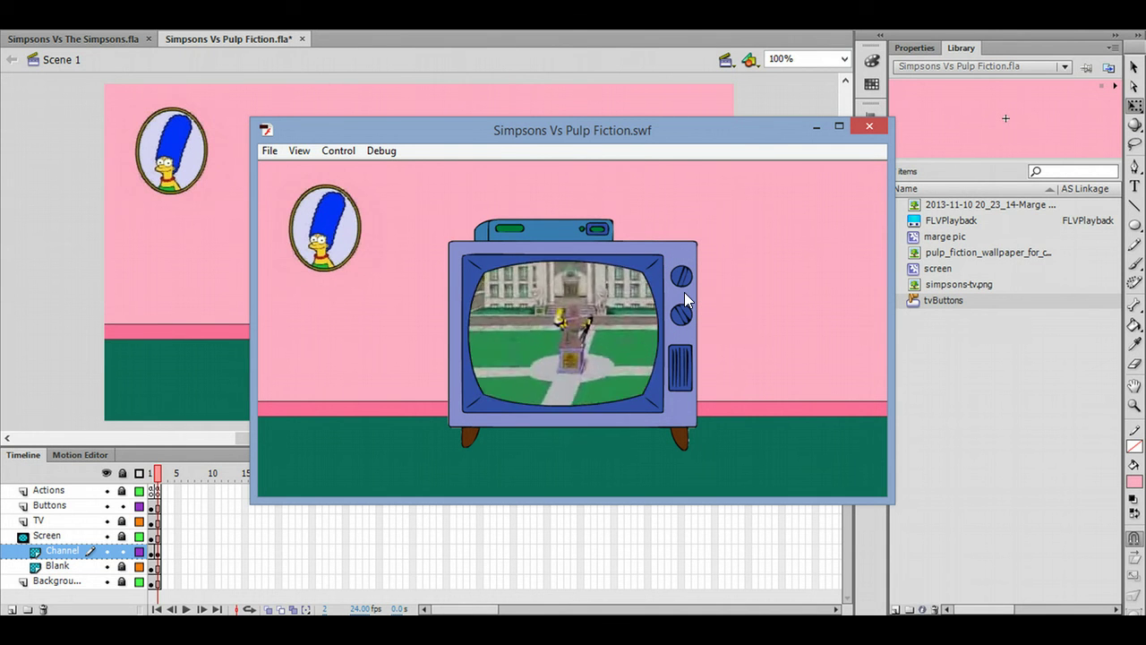
click(744, 292)
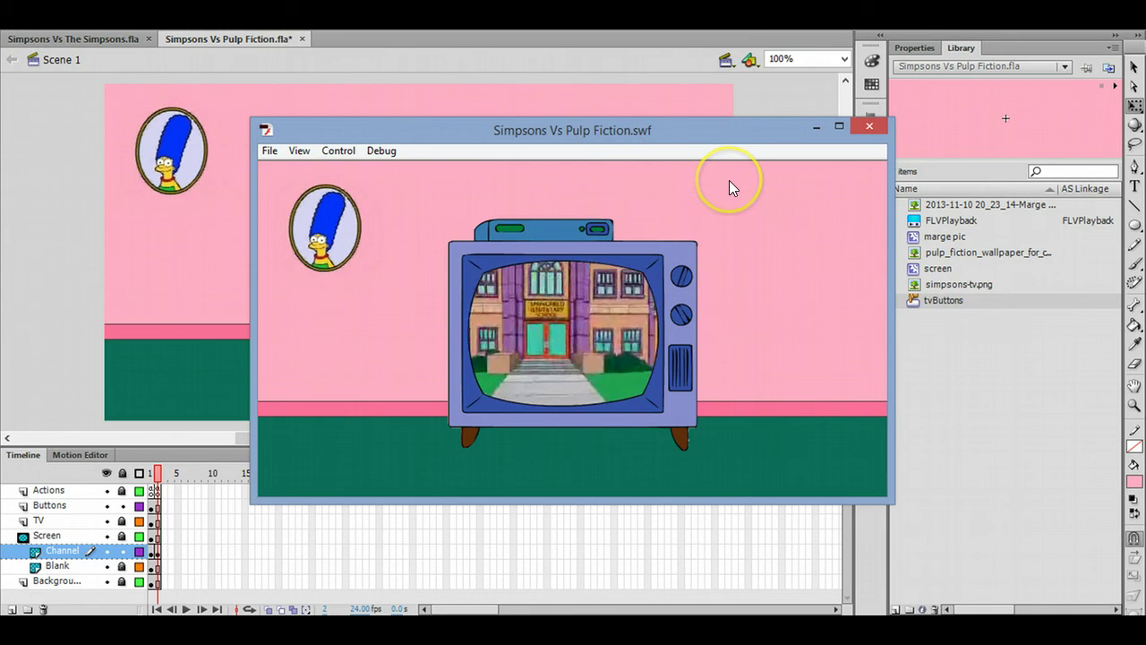
click(727, 212)
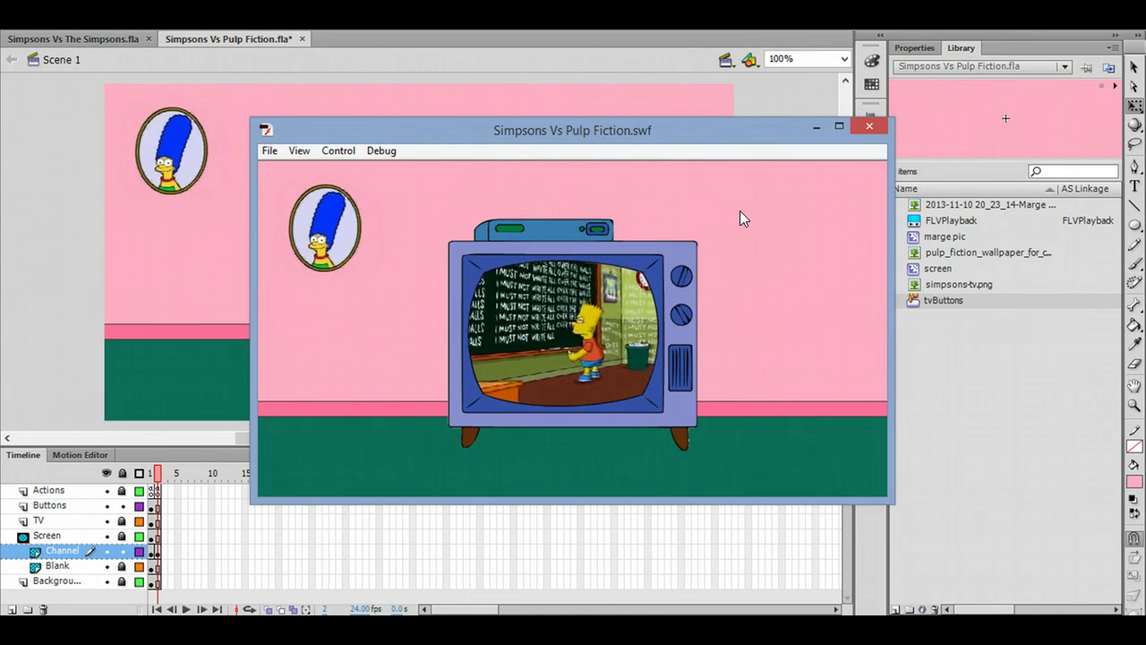